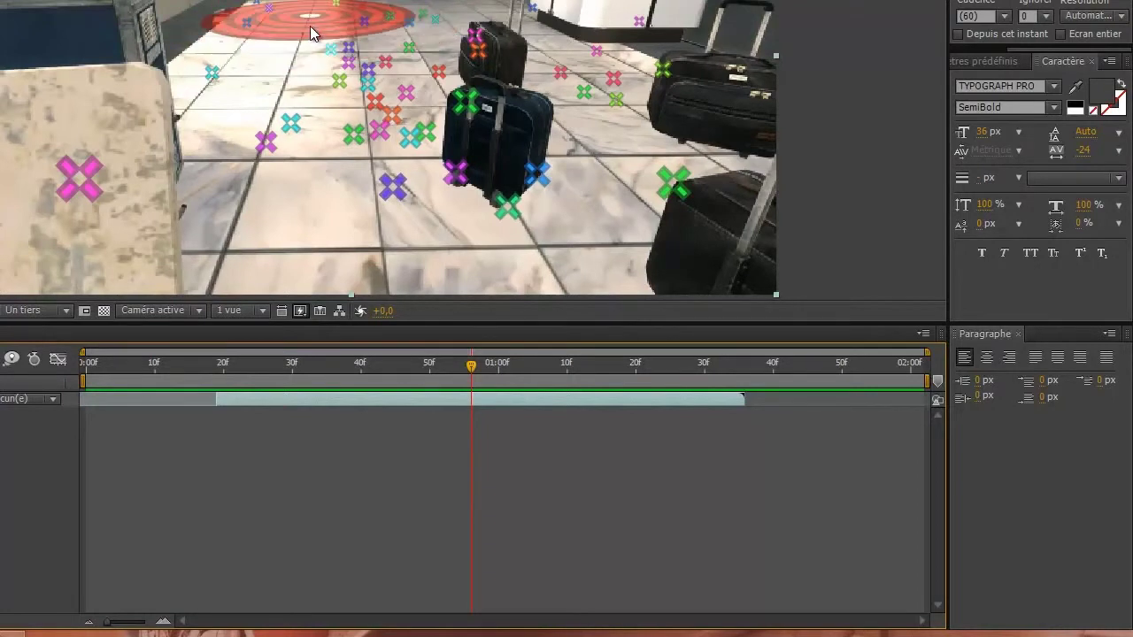
# Examine the 3D camera tracker's solved track points on the airport floor and luggage at several frames of the clip
pyautogui.moveTo(469, 357); pyautogui.dragTo(553, 356)
pyautogui.click(348, 356)
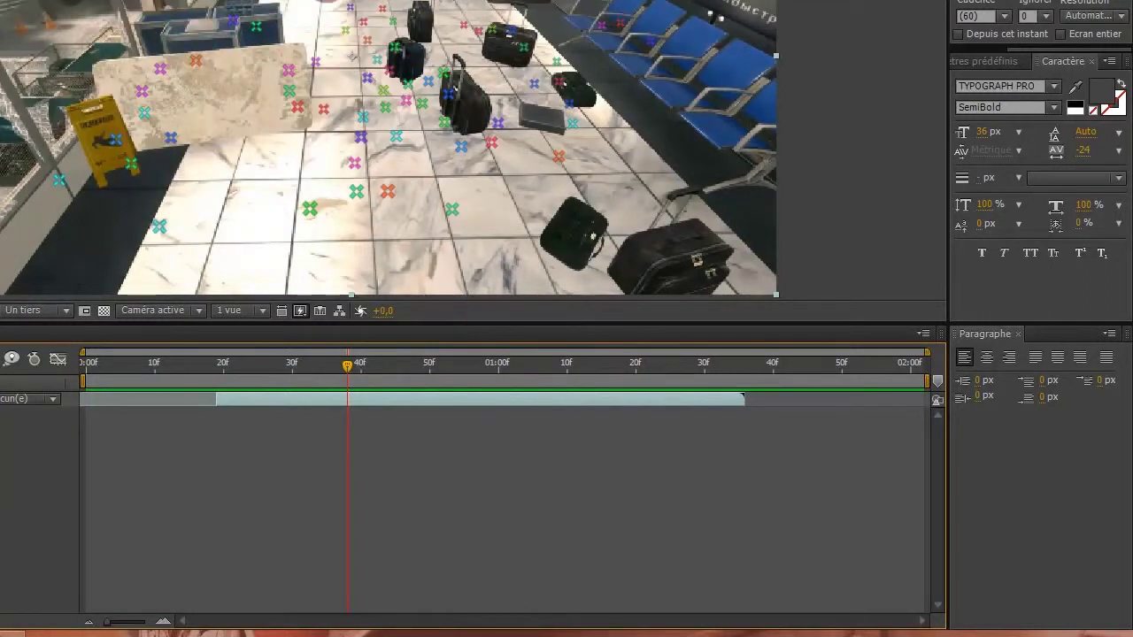
pyautogui.click(301, 465)
pyautogui.click(266, 401)
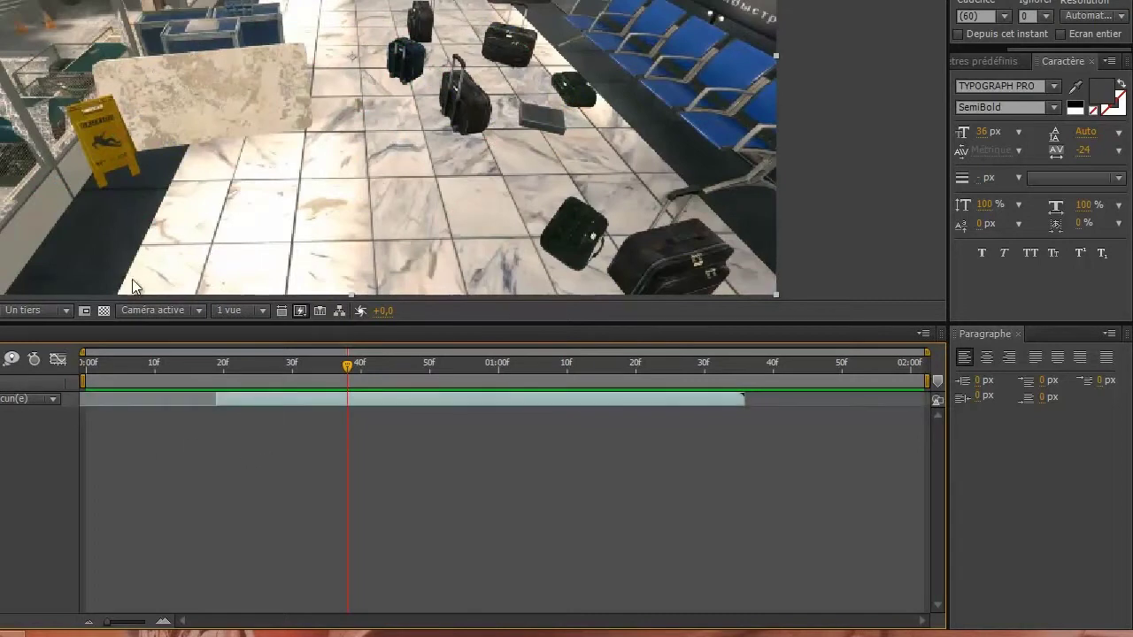
pyautogui.moveTo(218, 363); pyautogui.dragTo(360, 363)
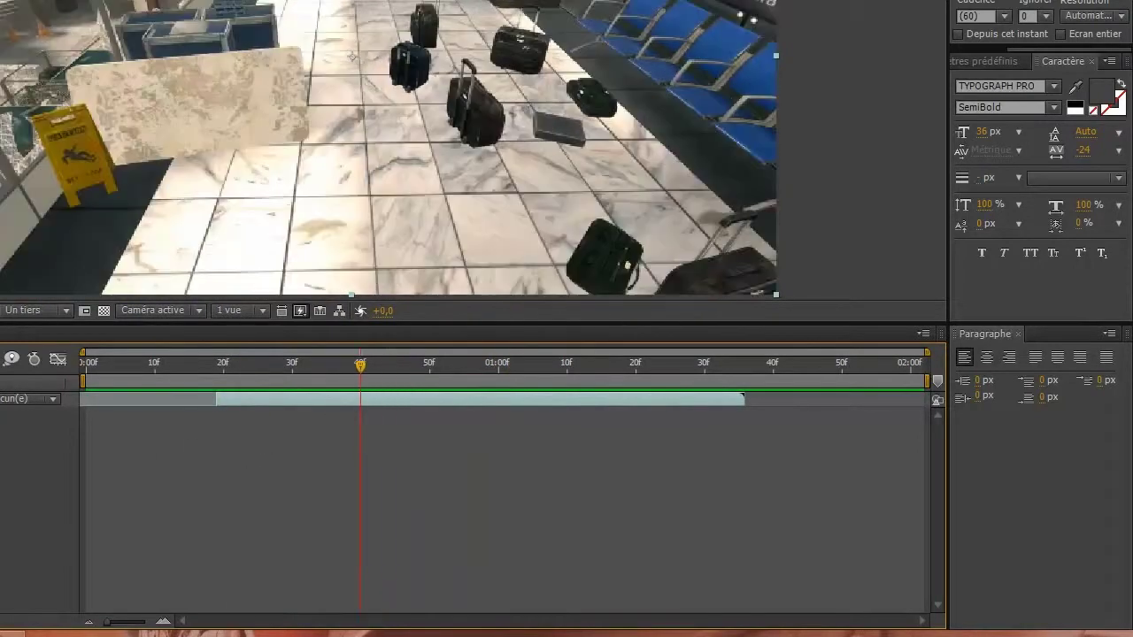
pyautogui.rightClick(263, 396)
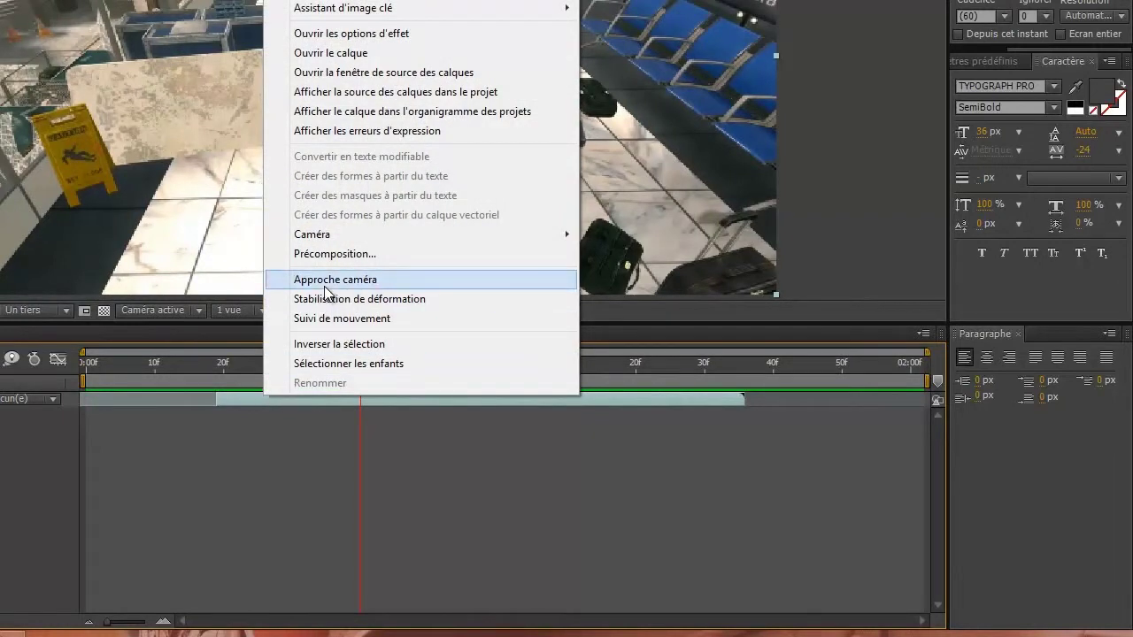
pyautogui.click(271, 429)
pyautogui.moveTo(254, 360); pyautogui.dragTo(390, 354)
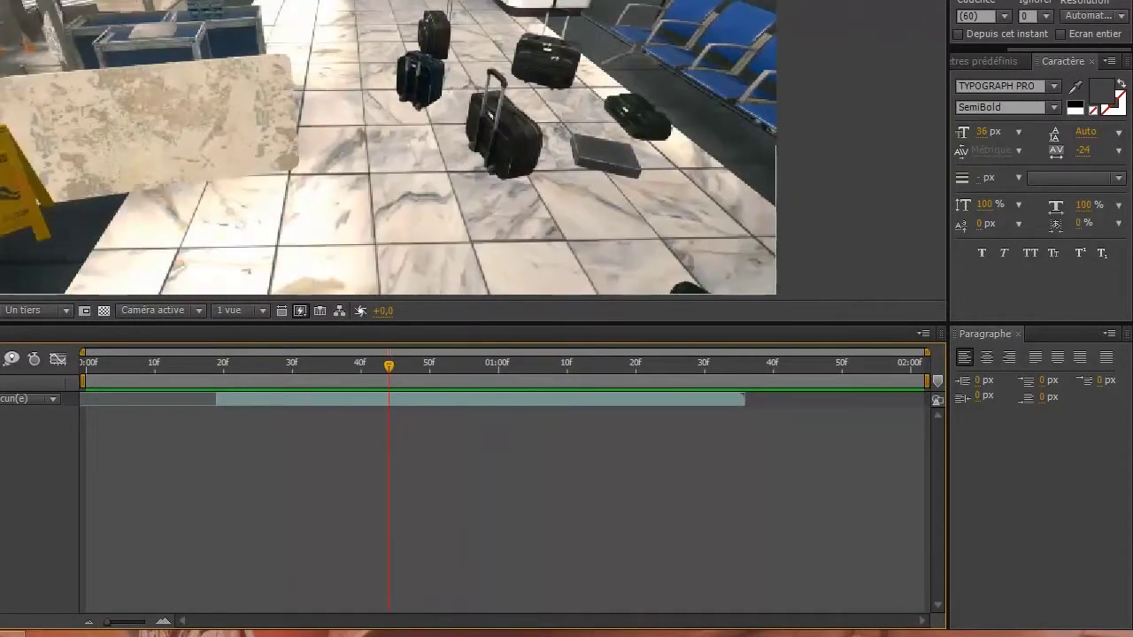
pyautogui.click(2, 9)
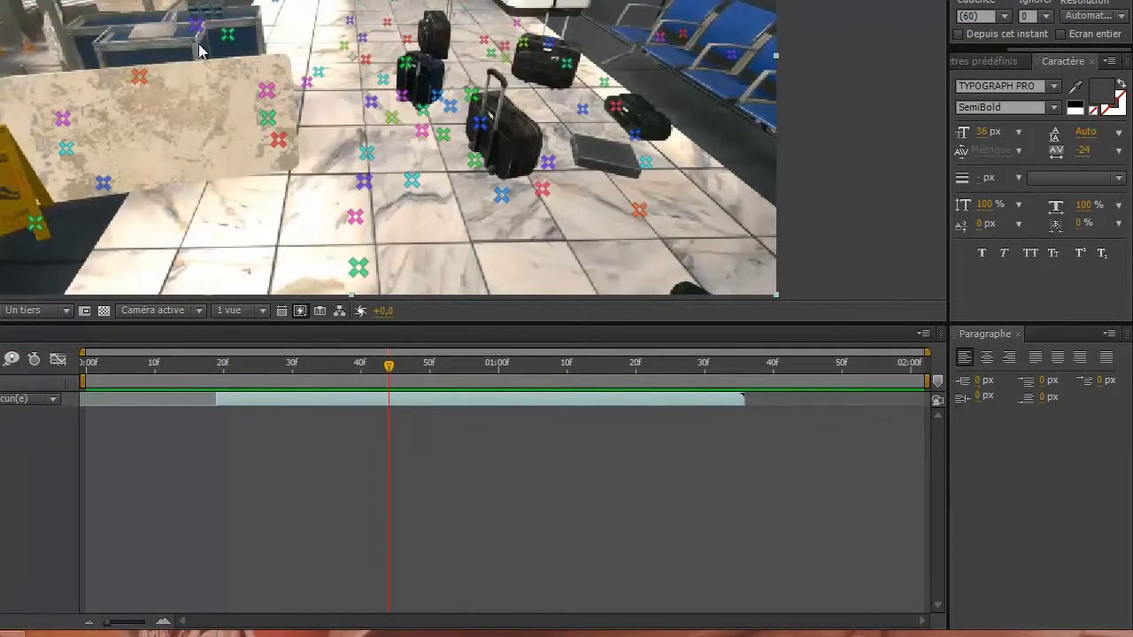
pyautogui.click(383, 493)
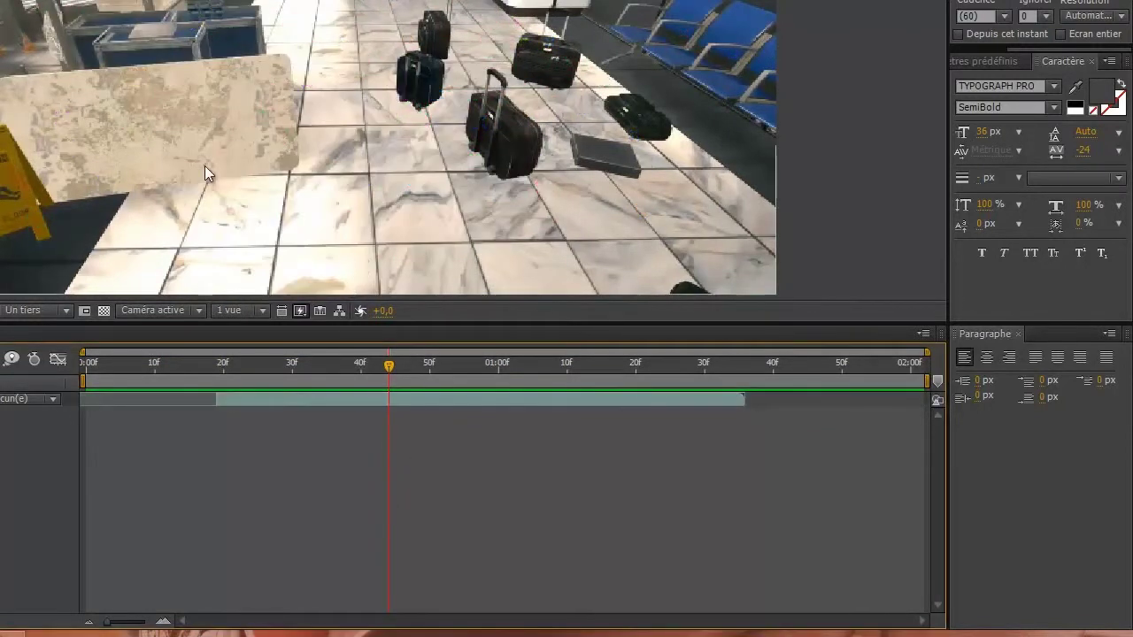
pyautogui.click(240, 401)
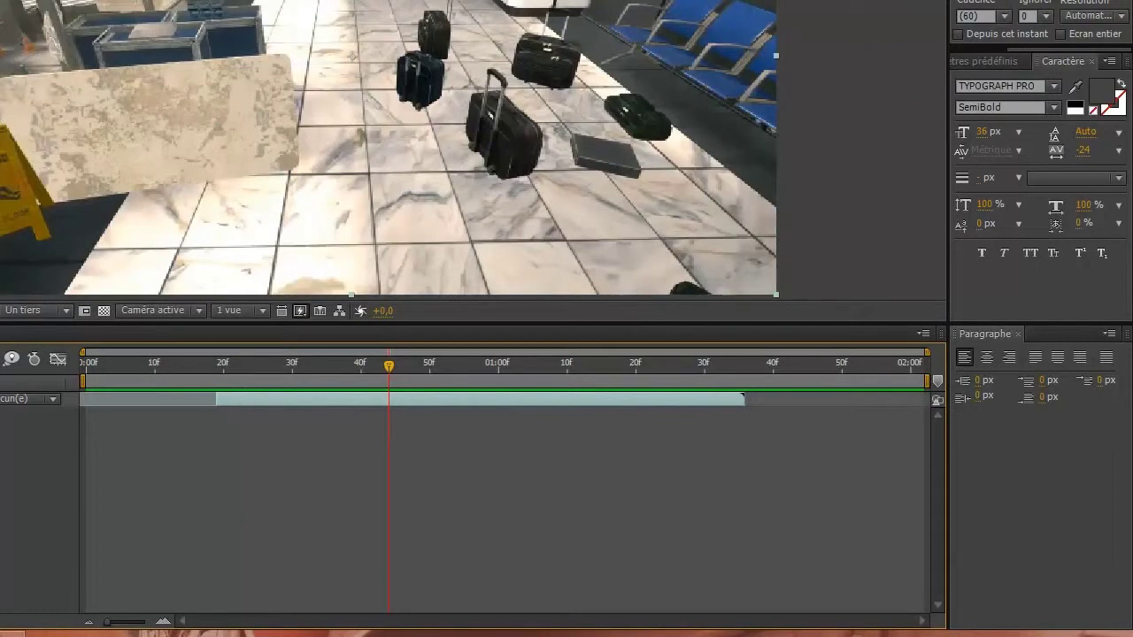
pyautogui.click(489, 115)
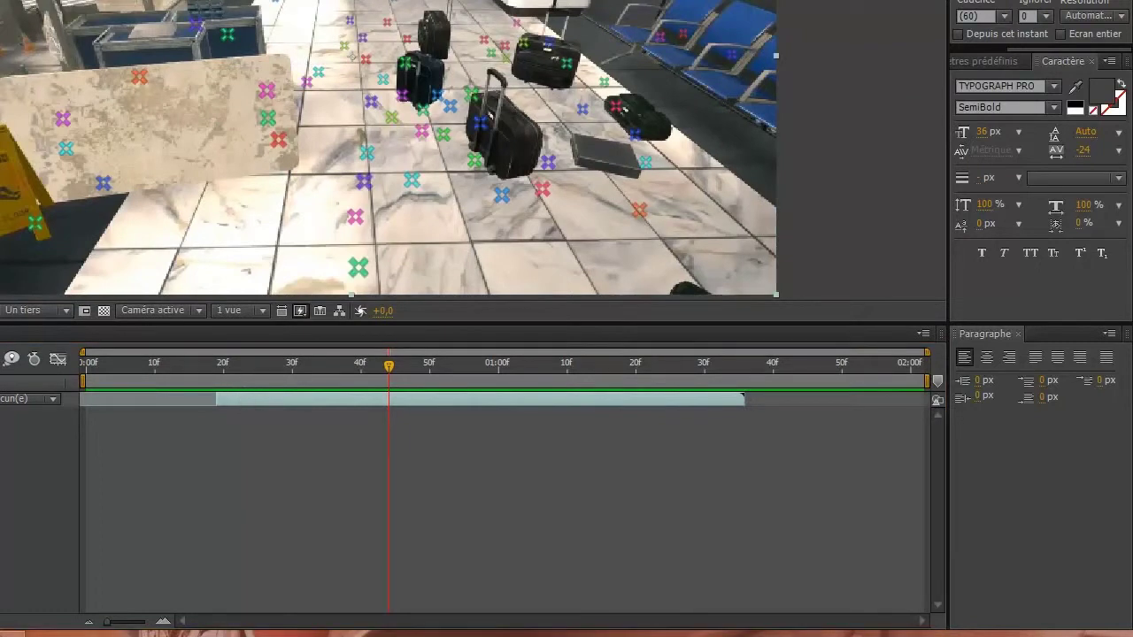
# Create the 3D tracker camera layer from the solved camera track of the Random cine fly in 2.mp4 clip
pyautogui.rightClick(344, 401)
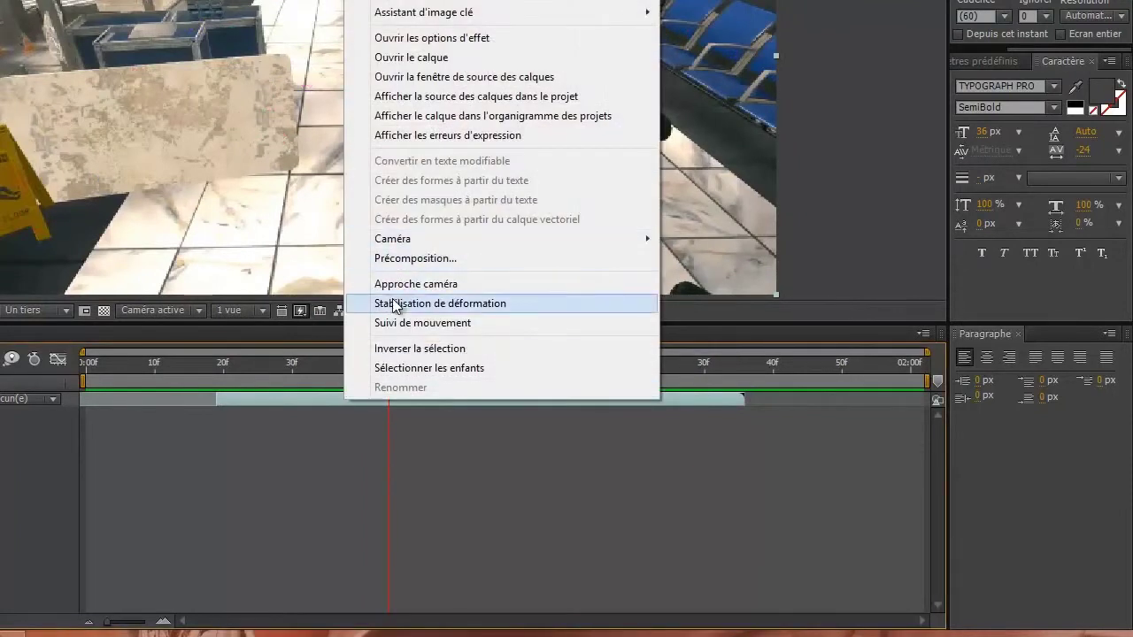
pyautogui.click(288, 432)
pyautogui.moveTo(293, 364); pyautogui.dragTo(443, 342)
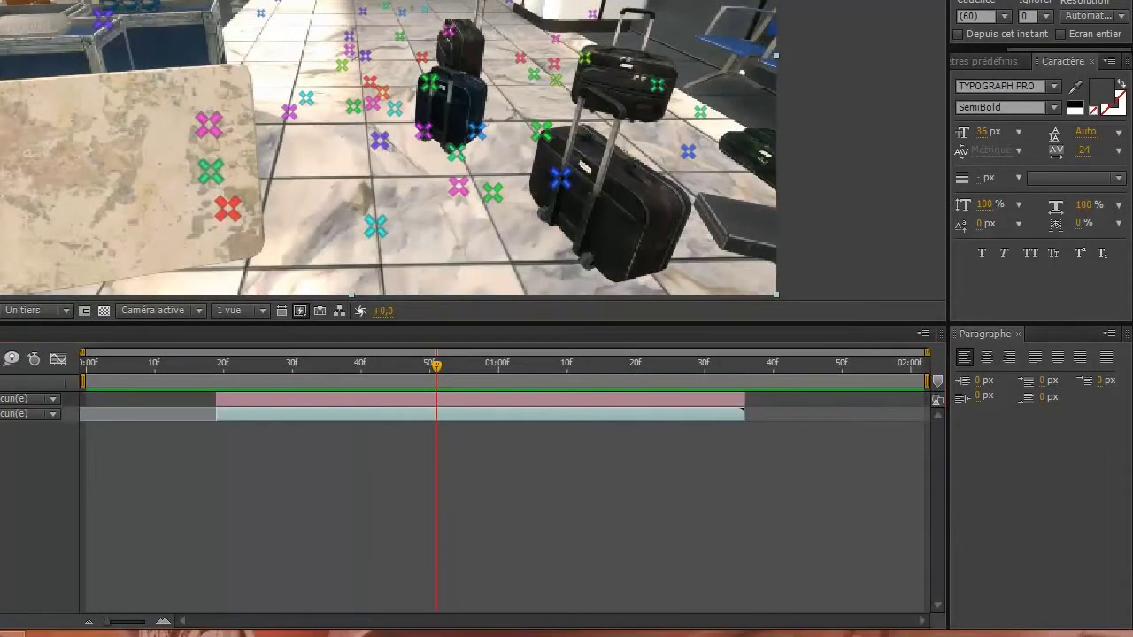
pyautogui.moveTo(456, 384); pyautogui.dragTo(437, 338)
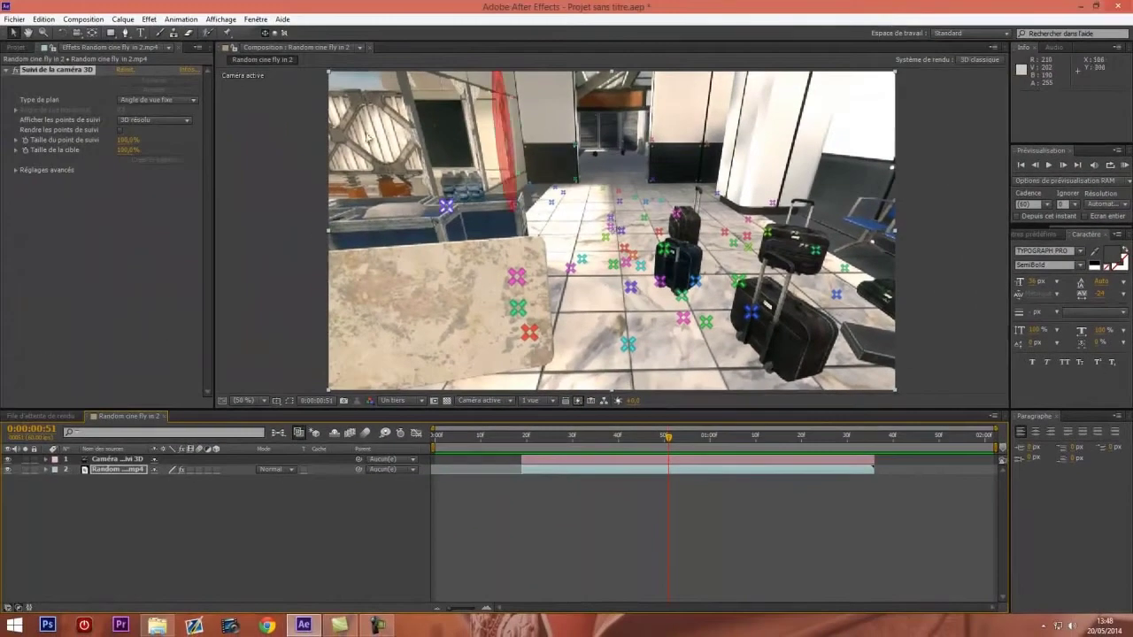
# Create a text layer reading "Esapda" over the floor area of the composition
pyautogui.click(122, 19)
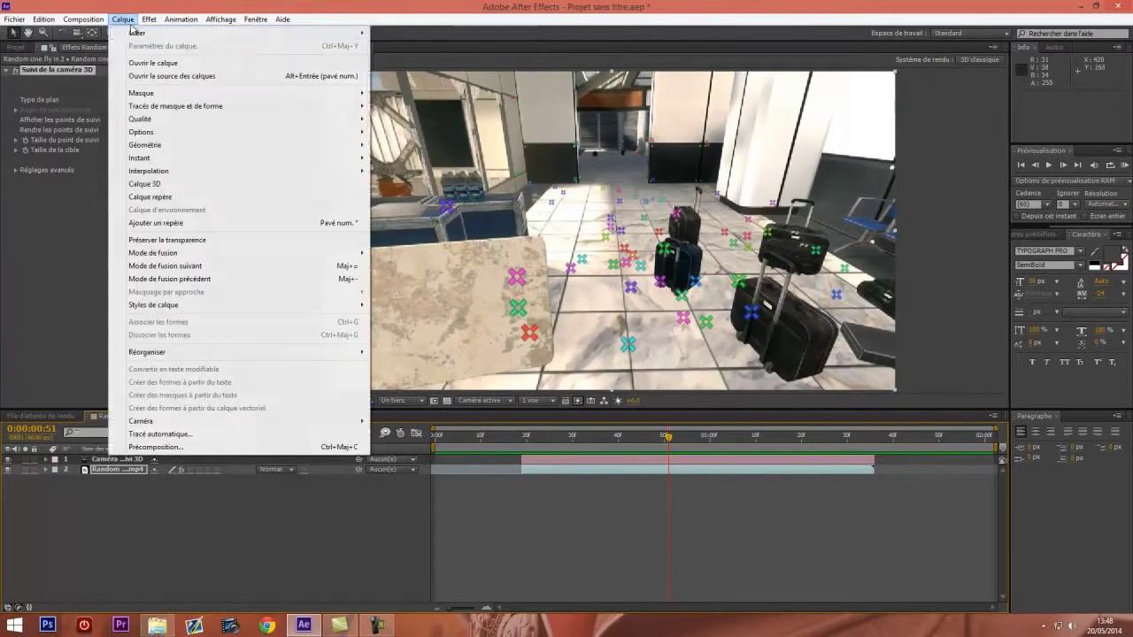
pyautogui.moveTo(137, 32)
pyautogui.click(395, 33)
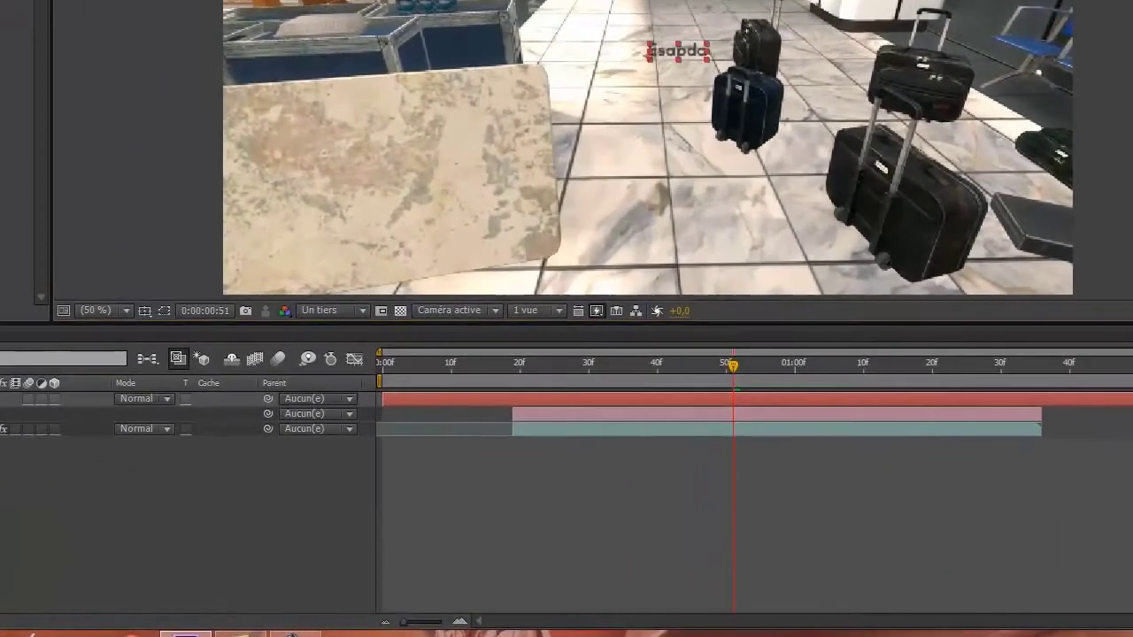
# Turn the Esapda text layer into a 3D layer and check how it follows the tracked camera
pyautogui.moveTo(670, 365); pyautogui.dragTo(766, 346)
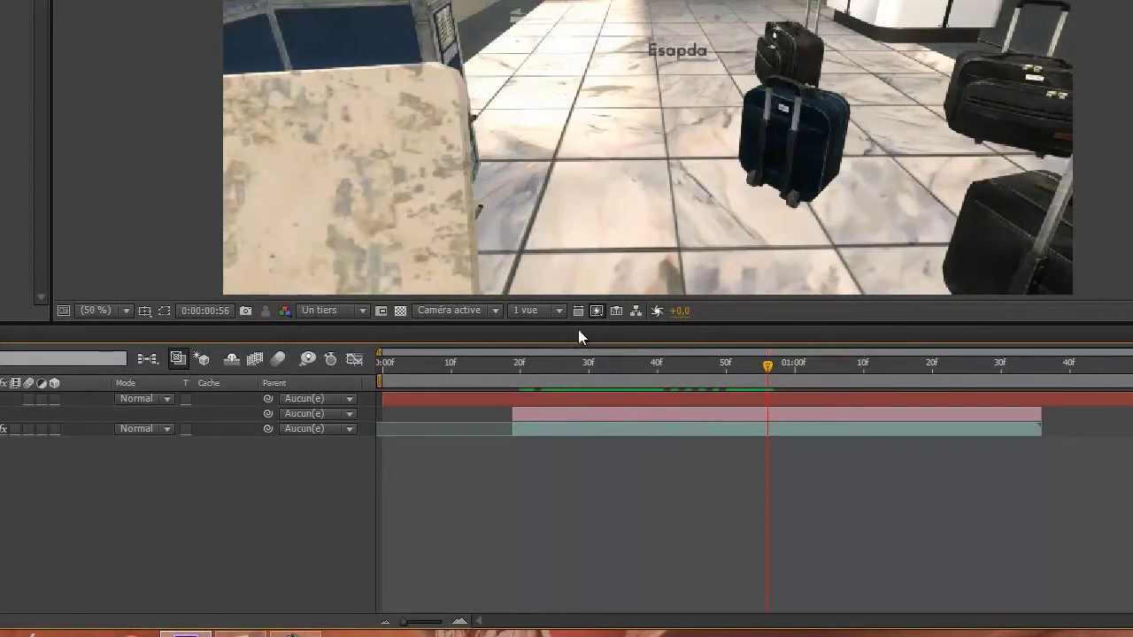
pyautogui.click(583, 372)
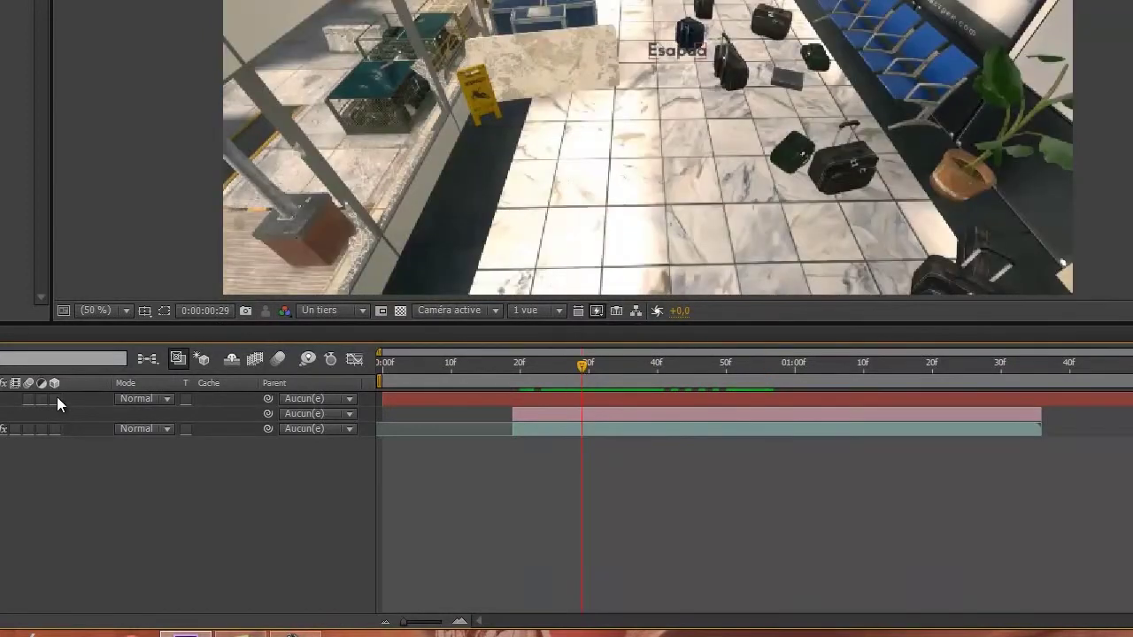
pyautogui.click(601, 367)
pyautogui.moveTo(596, 383); pyautogui.dragTo(958, 376)
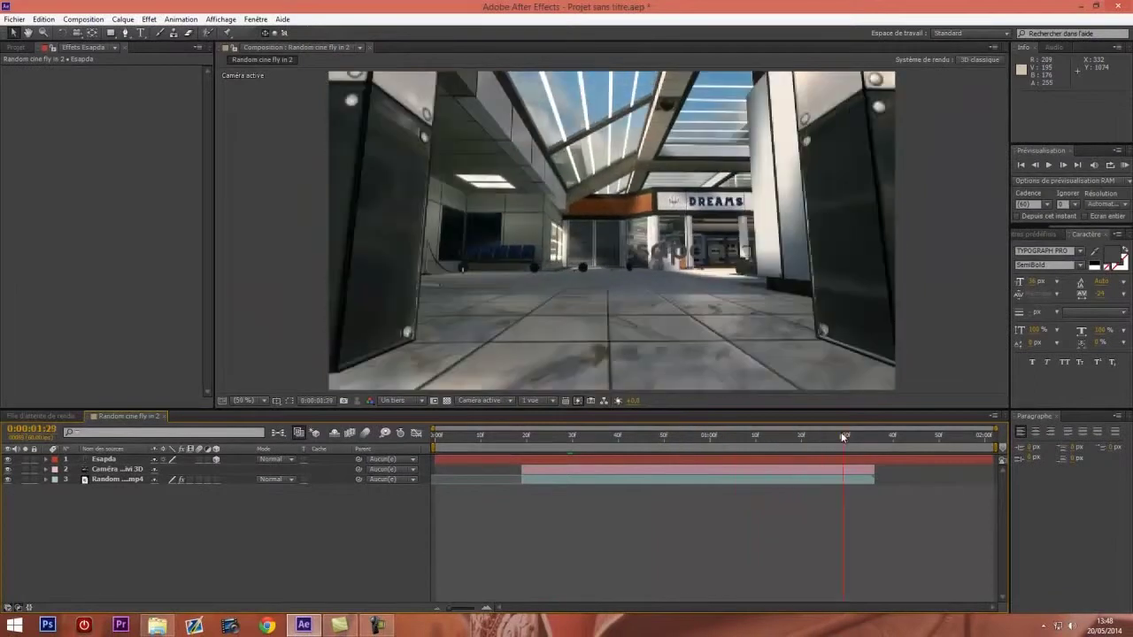
# Set the fill colour of the Esapda text to red, FF0000
pyautogui.click(607, 459)
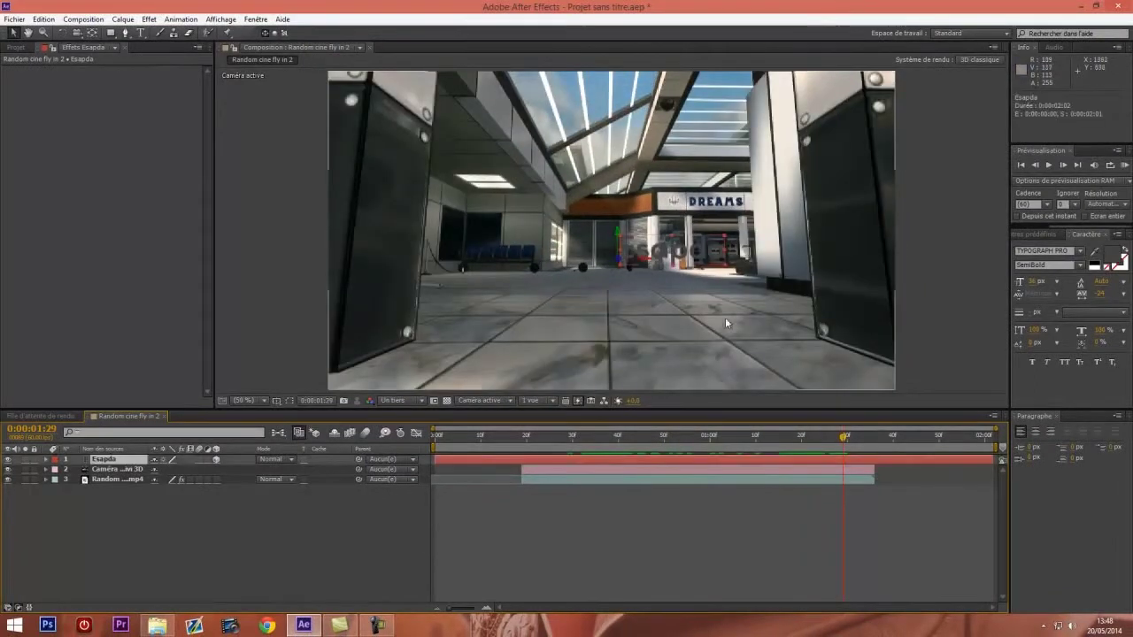
pyautogui.click(1113, 256)
pyautogui.click(218, 405)
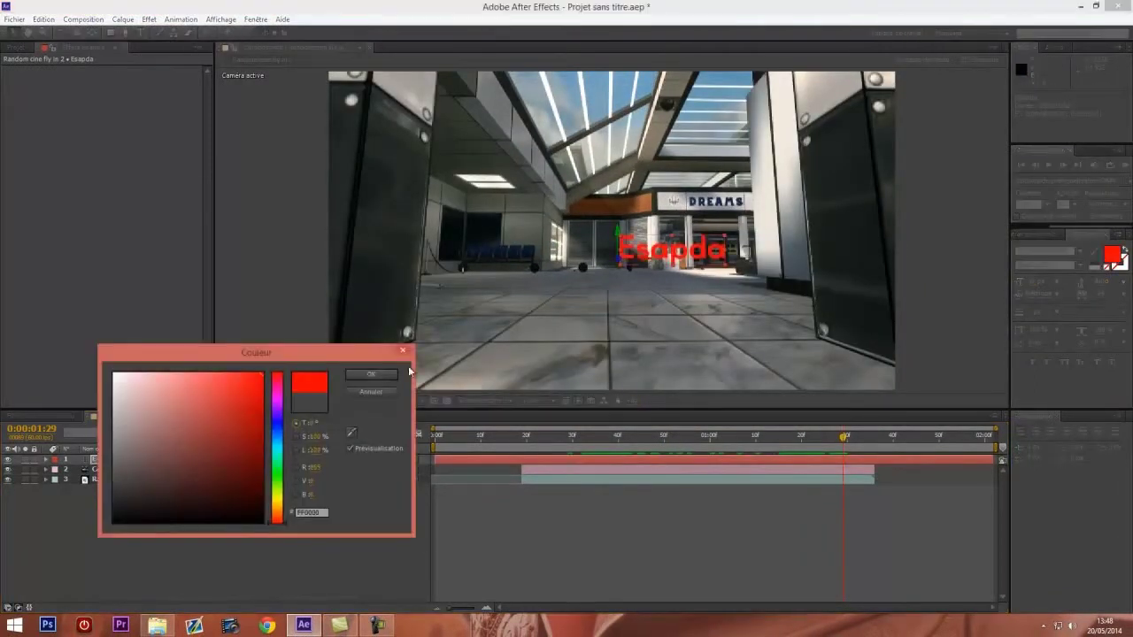
pyautogui.press('Return')
# Create a null from a 3D camera tracker point on the floor near the hall's centre at 0:00:00:58
pyautogui.click(554, 443)
pyautogui.moveTo(558, 443); pyautogui.dragTo(586, 436)
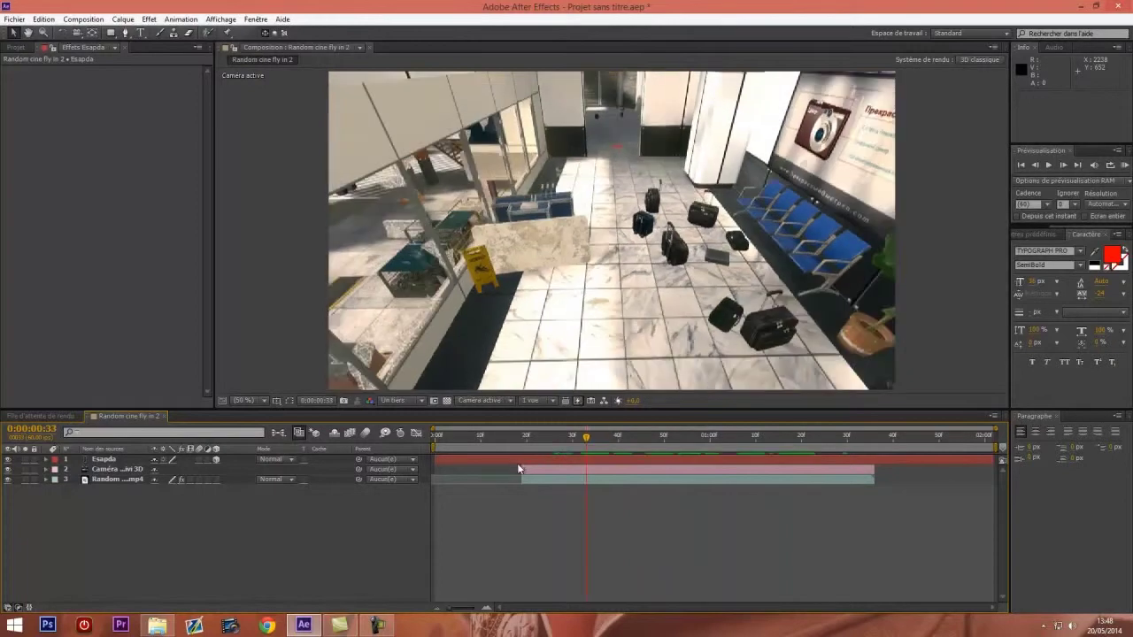
pyautogui.click(522, 468)
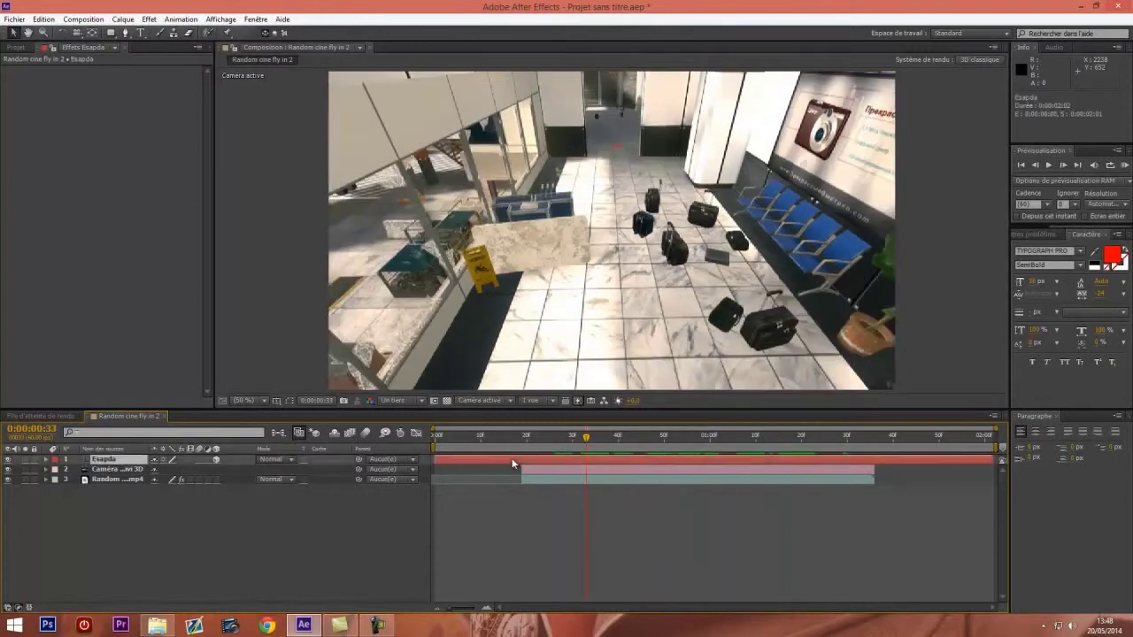
pyautogui.click(563, 479)
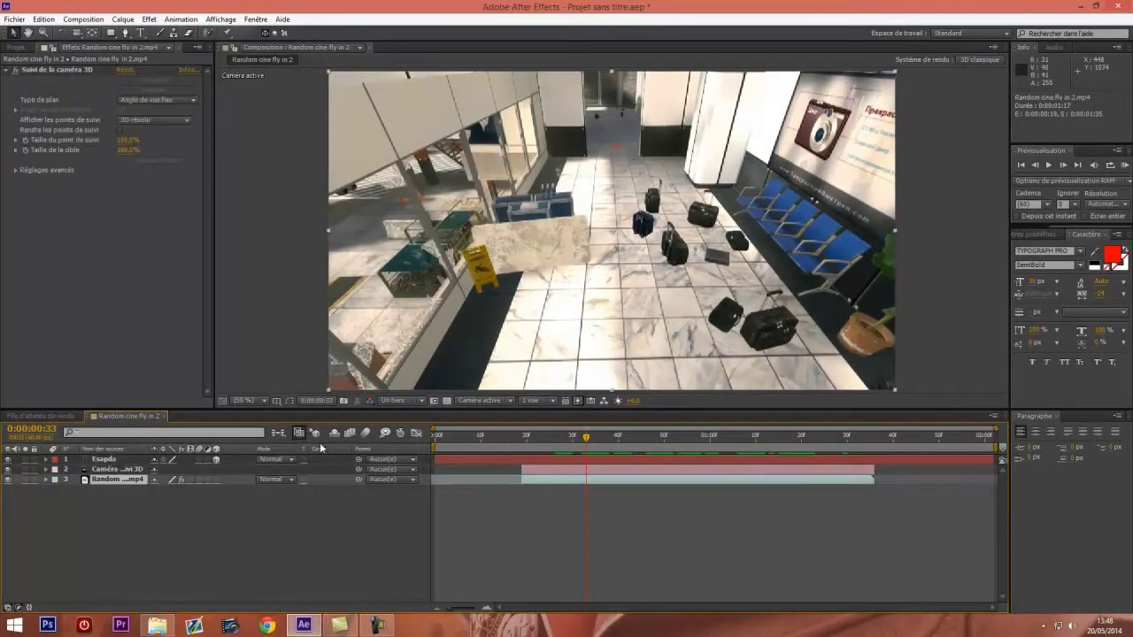
pyautogui.click(55, 71)
pyautogui.moveTo(631, 440); pyautogui.dragTo(701, 440)
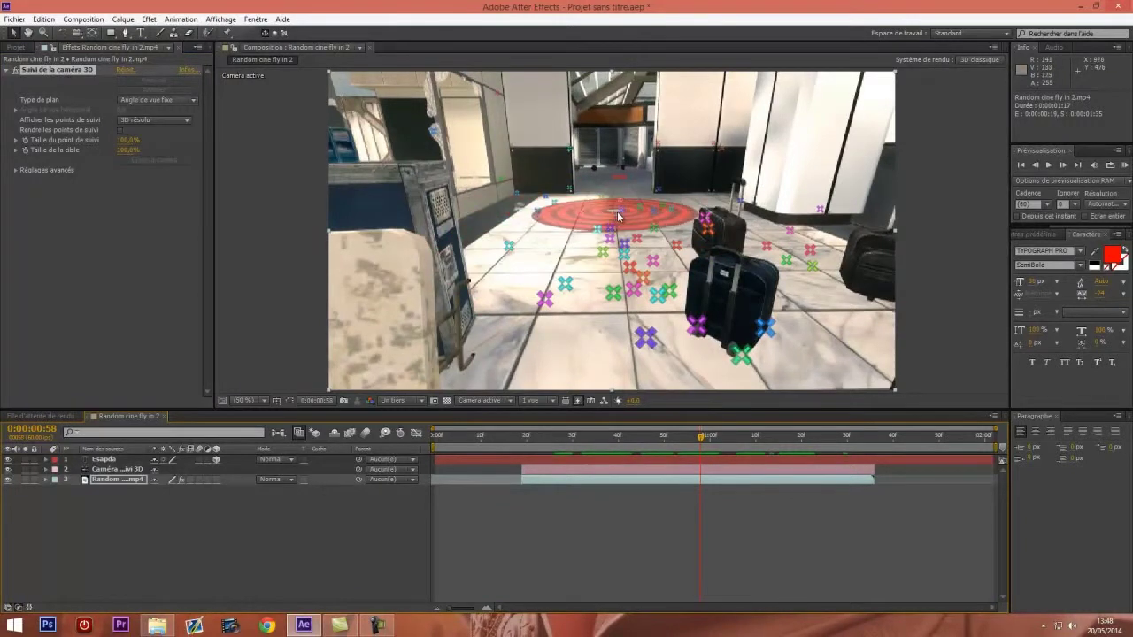
pyautogui.rightClick(621, 216)
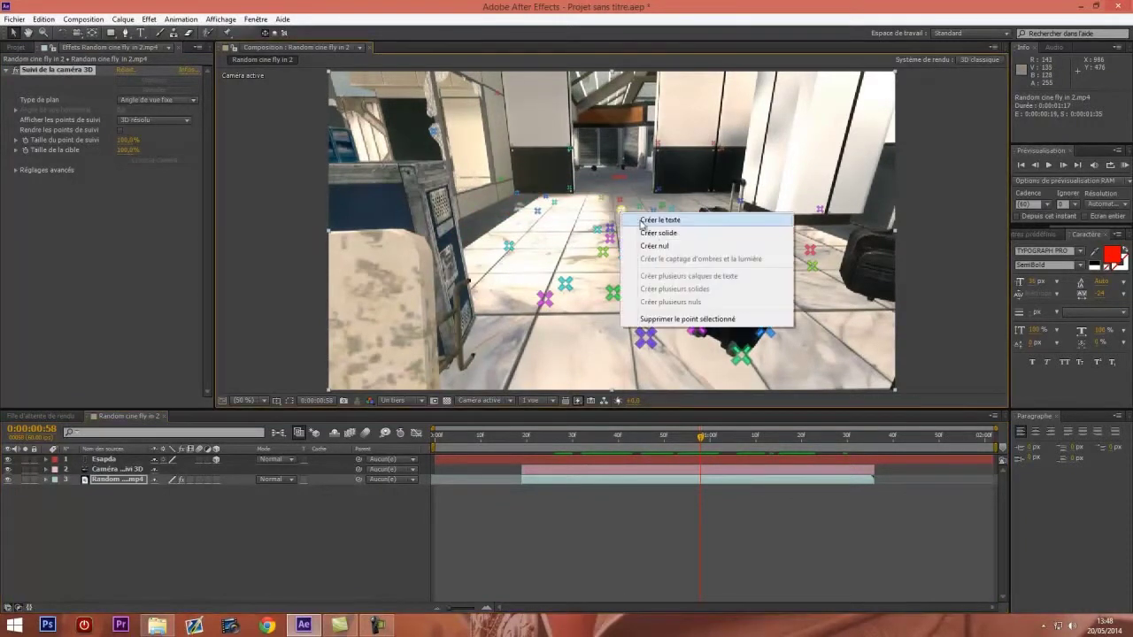
pyautogui.click(652, 247)
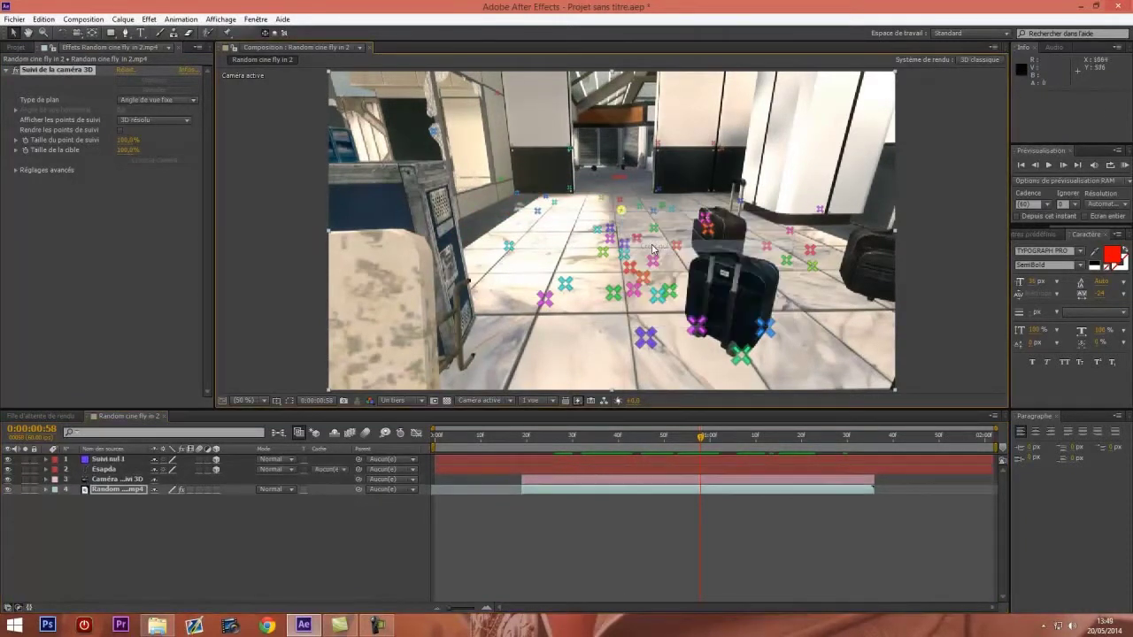
# Move the Suivi nul 1 layer below the Esapda text layer in the layer stack
pyautogui.click(120, 460)
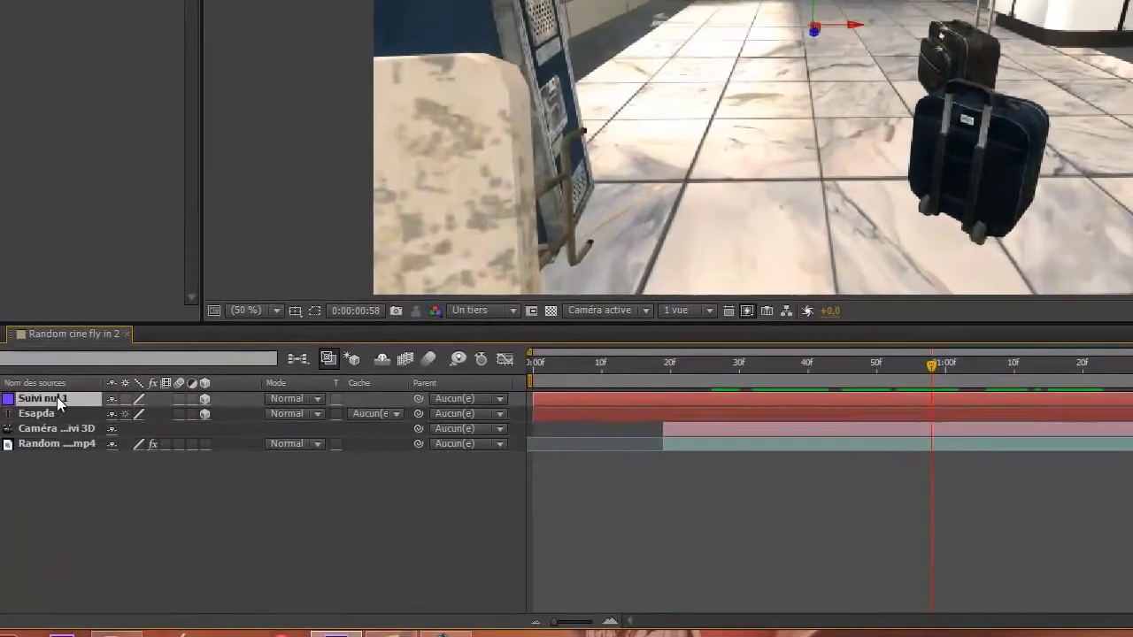
pyautogui.hotkey('ctrl', '[')
pyautogui.click(65, 400)
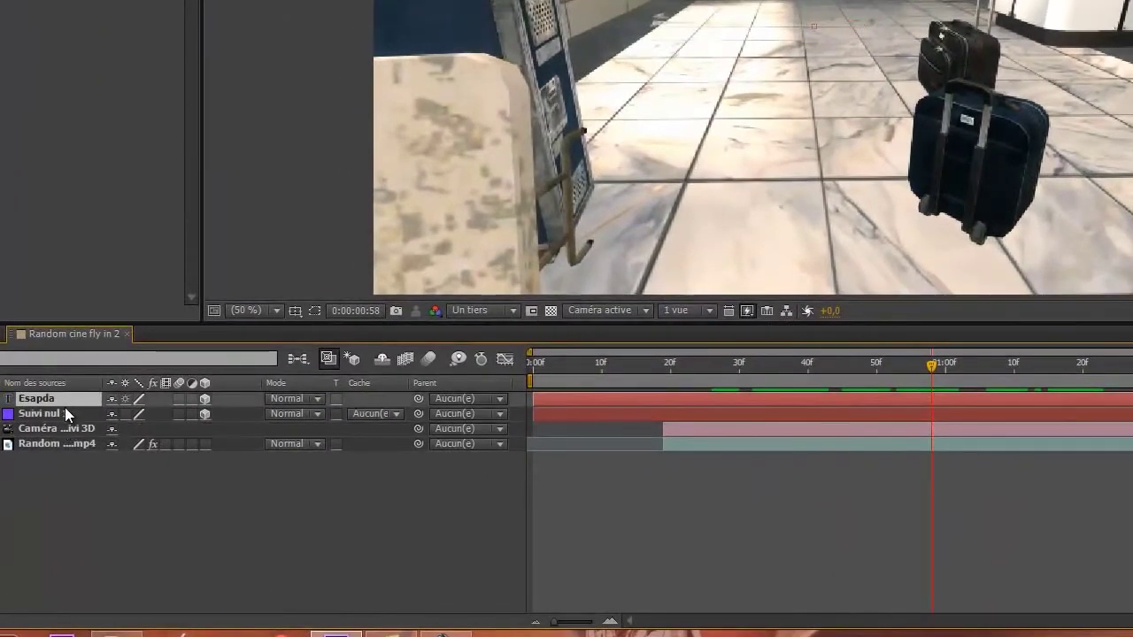
# Reveal the Position property of both the Suivi nul 1 layer and the Esapda layer
pyautogui.click(38, 414)
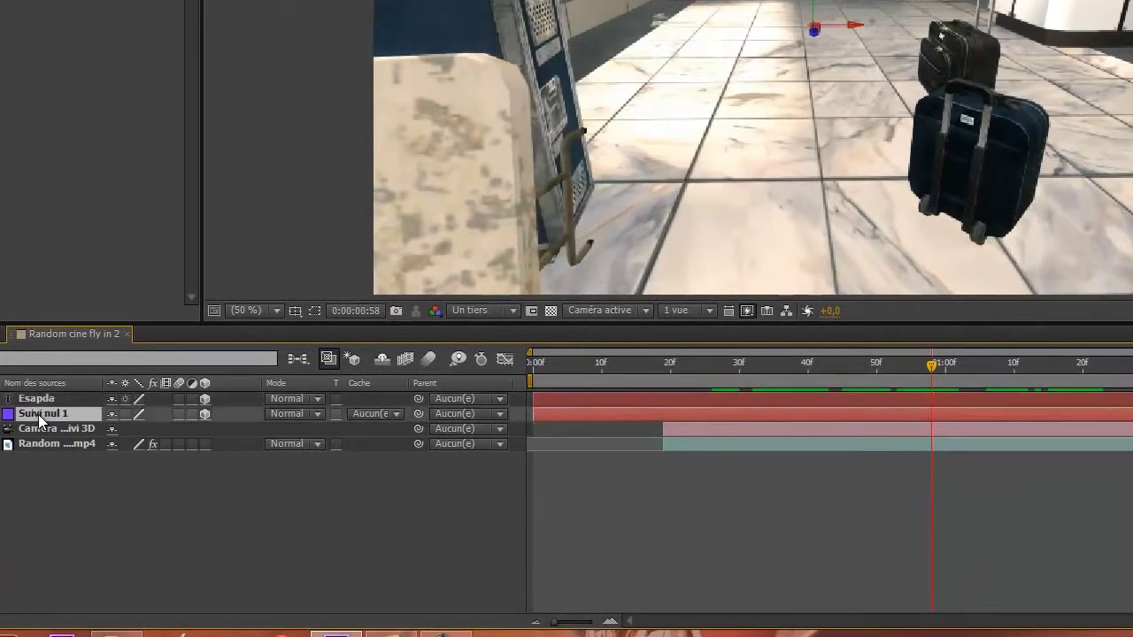
pyautogui.press('p')
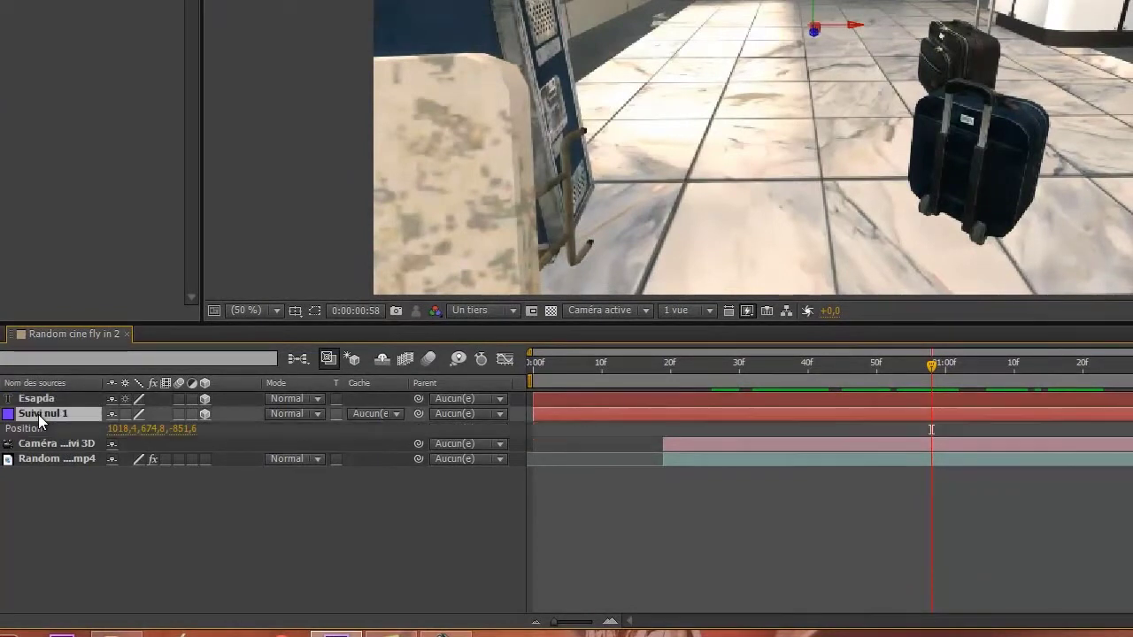
pyautogui.click(38, 399)
pyautogui.press('p')
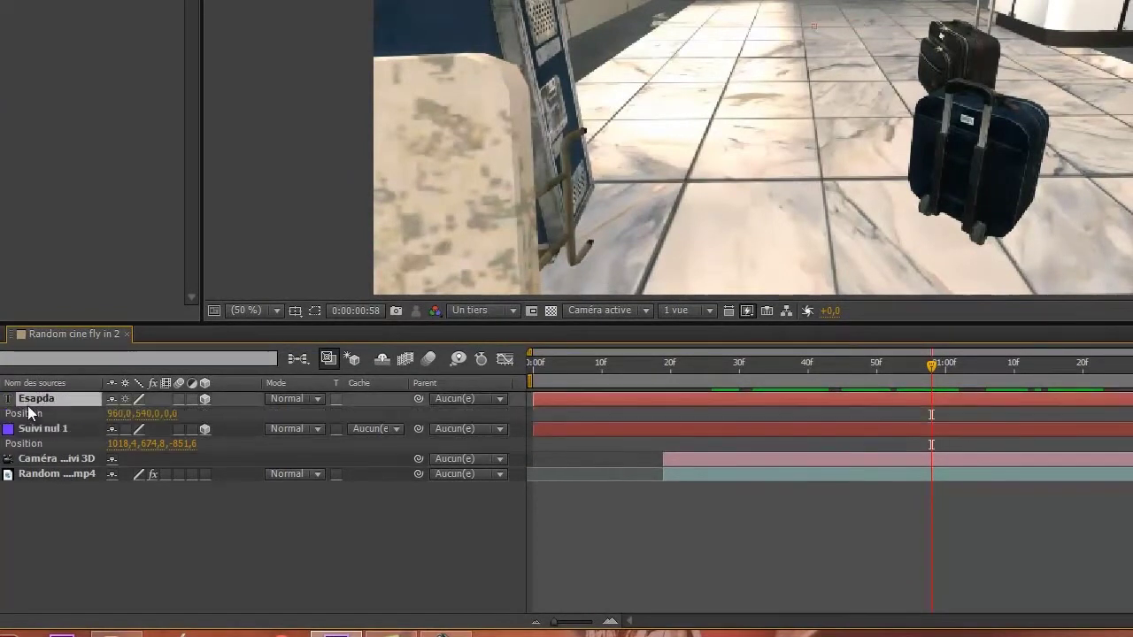
# Copy the null's position, 1018,4, 674,8, -851,6, onto the Esapda text layer and check its placement at 0:00:01:12
pyautogui.click(20, 446)
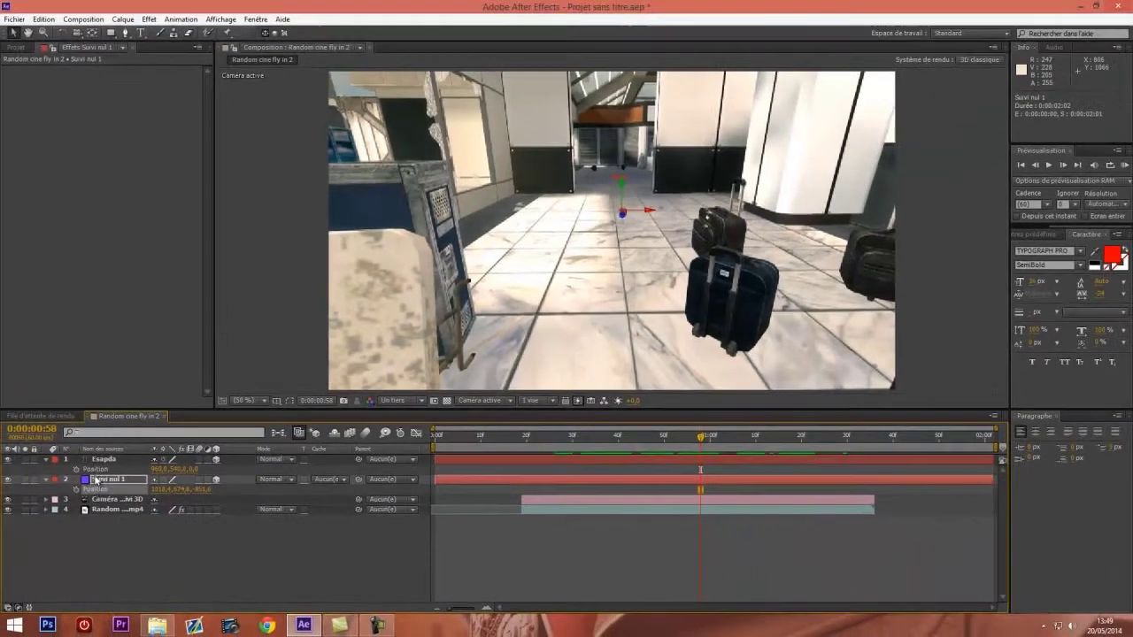
pyautogui.click(126, 467)
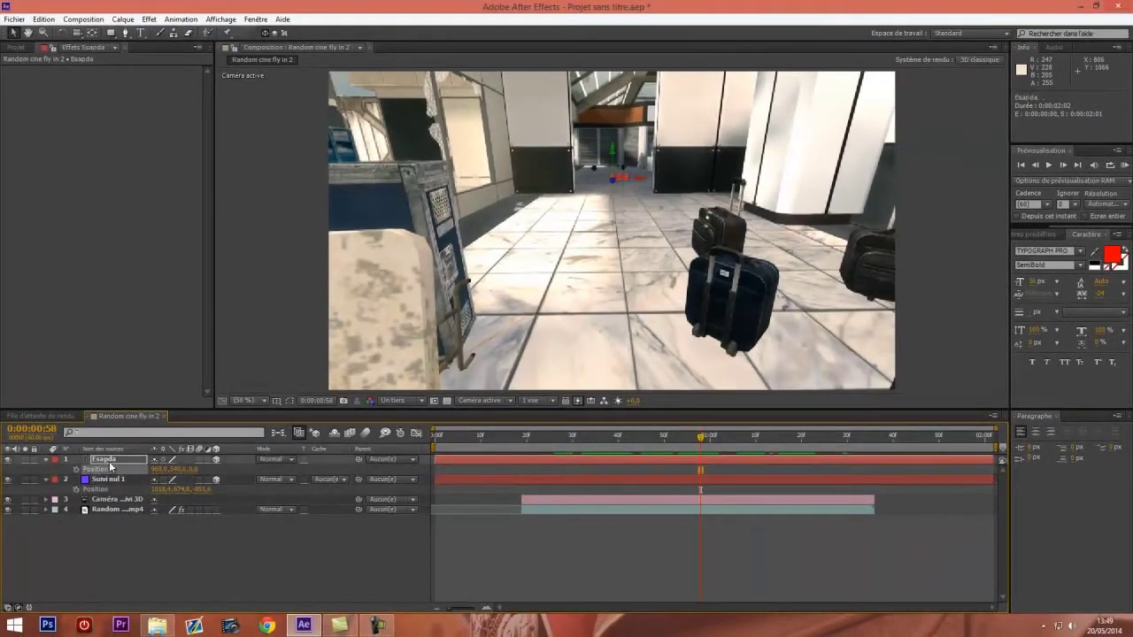
pyautogui.hotkey('ctrl', 'v')
pyautogui.moveTo(693, 440); pyautogui.dragTo(765, 454)
pyautogui.click(764, 454)
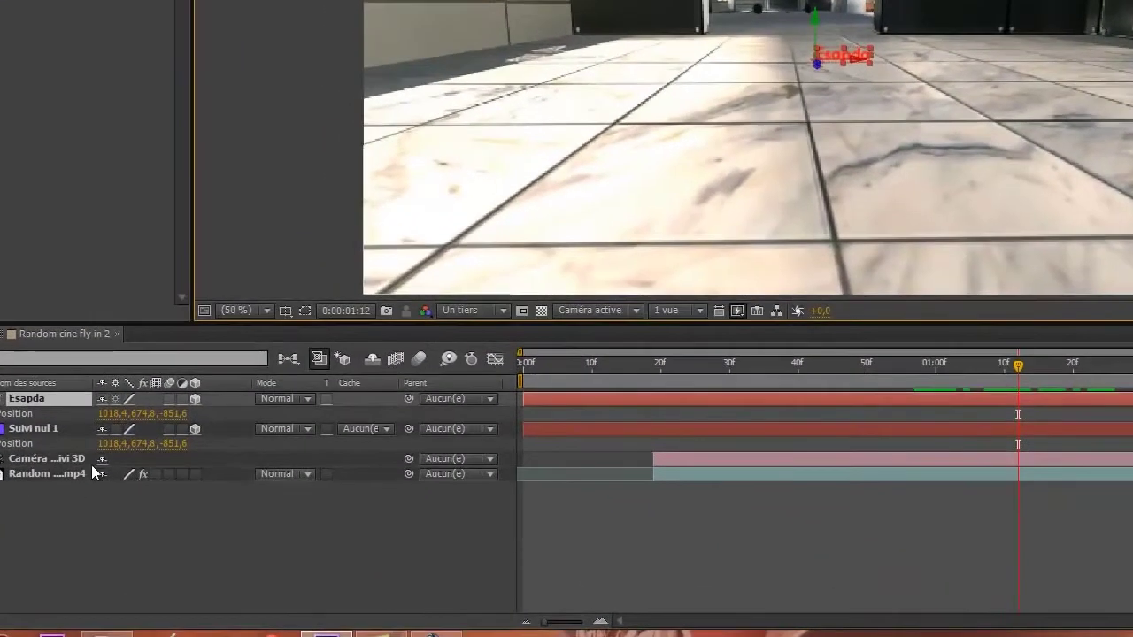
# Delete the Suivi nul 1 layer and check the Esapda text's placement along the timeline
pyautogui.click(57, 429)
pyautogui.press('Delete')
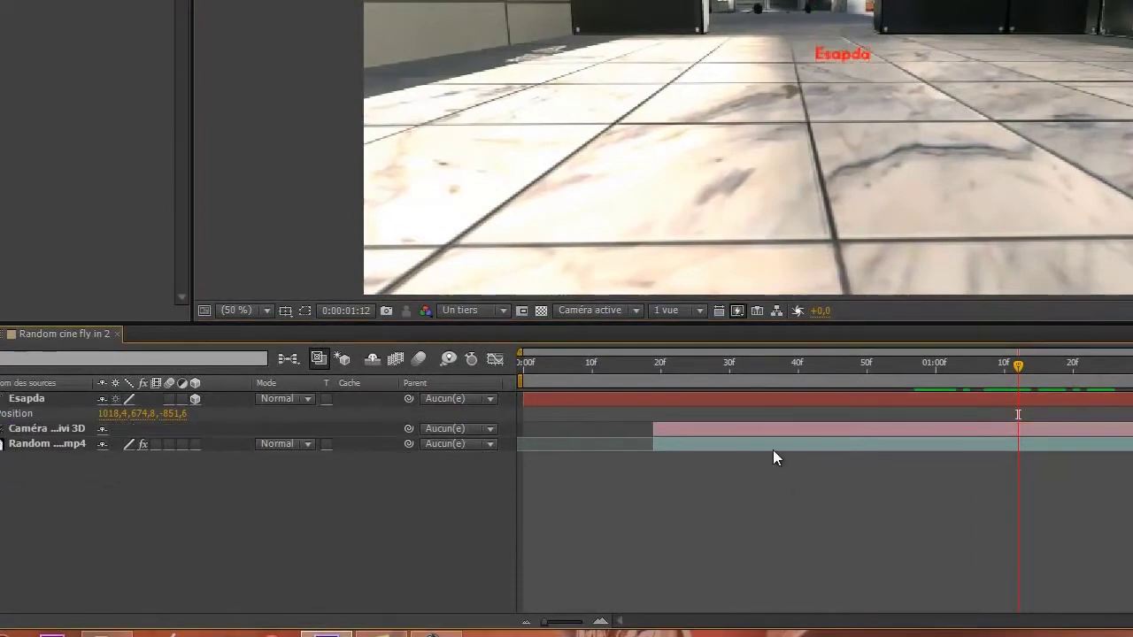
pyautogui.moveTo(764, 370); pyautogui.dragTo(990, 368)
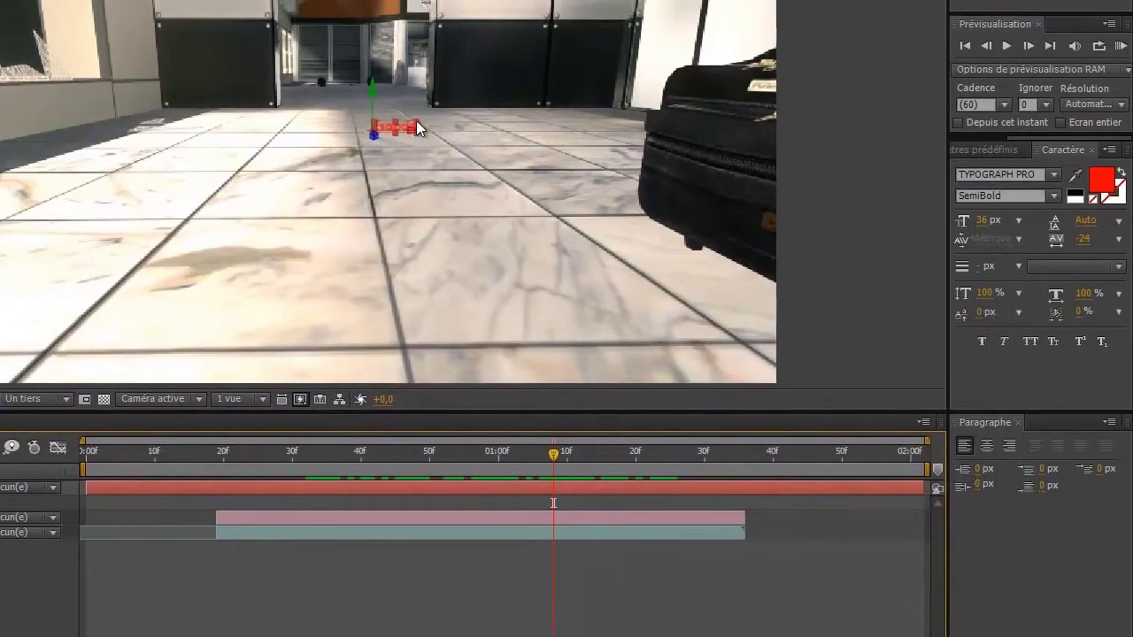
# Scale up the Esapda text, shift it left across the floor, and check its placement at 0:00:01:07
pyautogui.moveTo(853, 32); pyautogui.dragTo(1033, 0)
pyautogui.moveTo(596, 75)
pyautogui.mouseDown()
pyautogui.moveTo(720, 73)
pyautogui.moveTo(617, 75)
pyautogui.mouseUp()
pyautogui.moveTo(416, 134); pyautogui.dragTo(313, 142)
pyautogui.moveTo(341, 457); pyautogui.dragTo(546, 455)
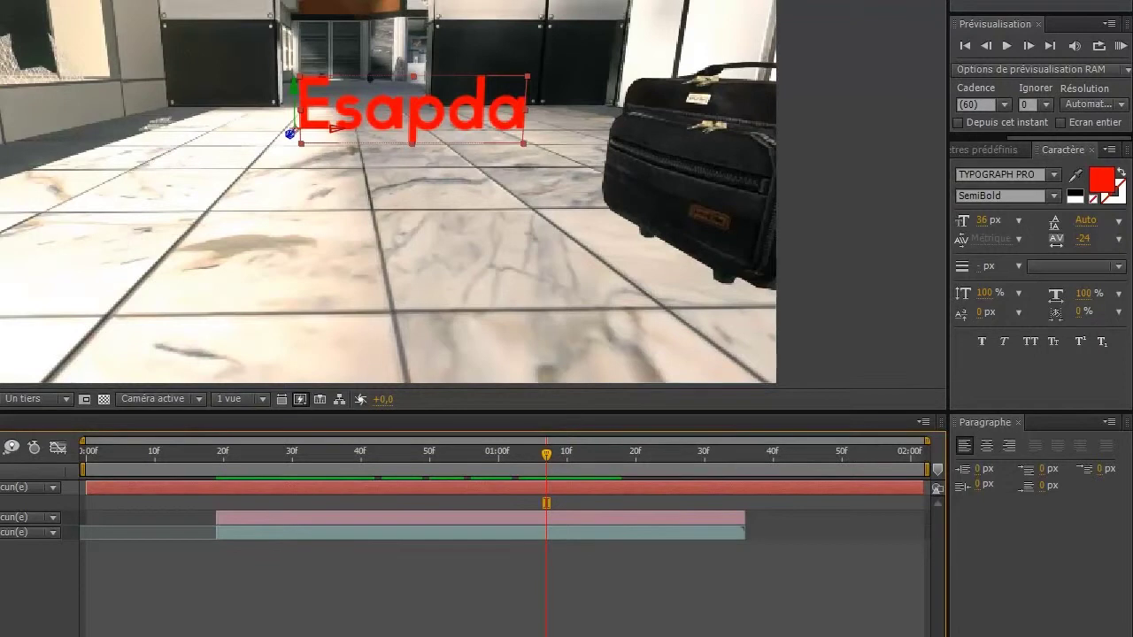
# Lay the Esapda text flat on the floor by setting its X rotation to -86°, and check it at 0:00:01:11
pyautogui.press('r')
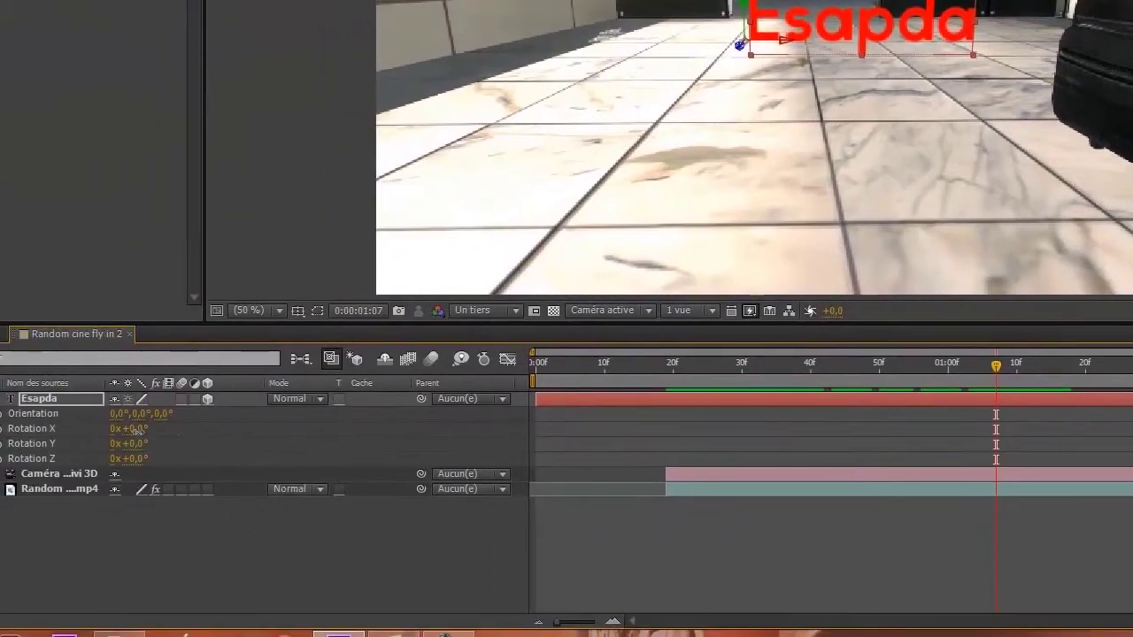
pyautogui.moveTo(186, 437); pyautogui.dragTo(70, 437)
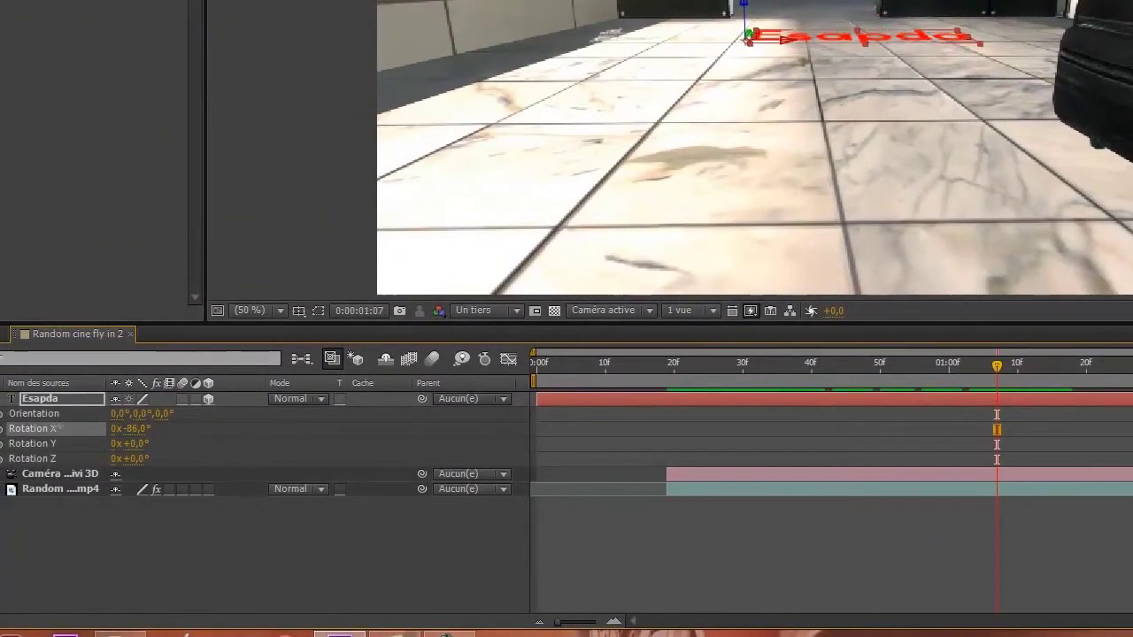
pyautogui.moveTo(766, 370); pyautogui.dragTo(1030, 389)
pyautogui.click(994, 490)
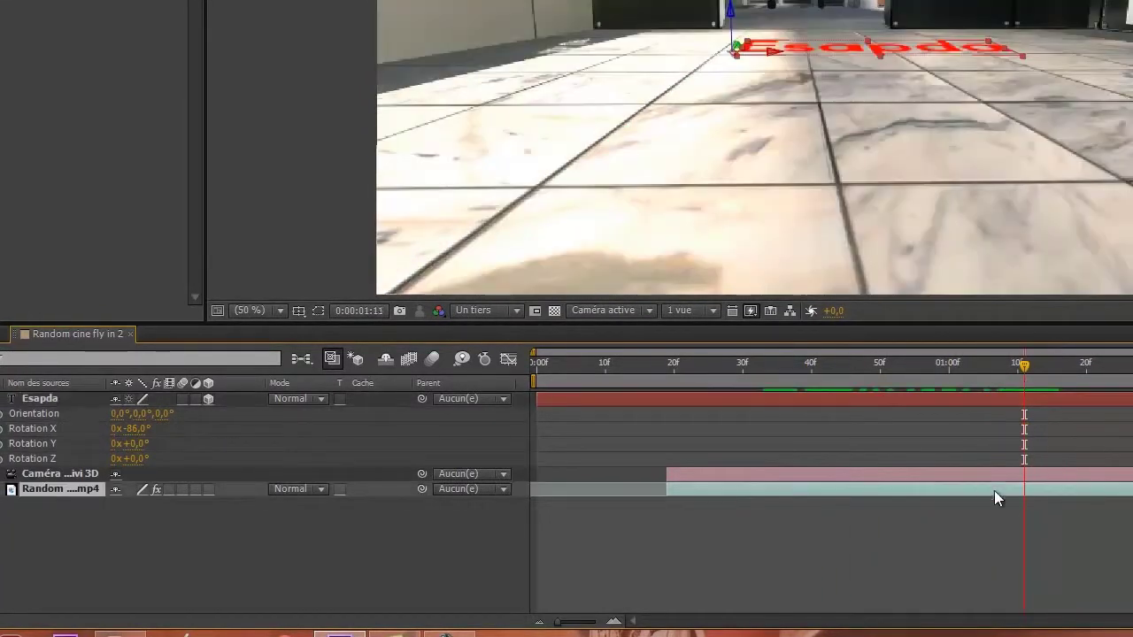
# Set the Esapda layer's blending mode to Incrustation and deselect the layer to view the result
pyautogui.click(288, 398)
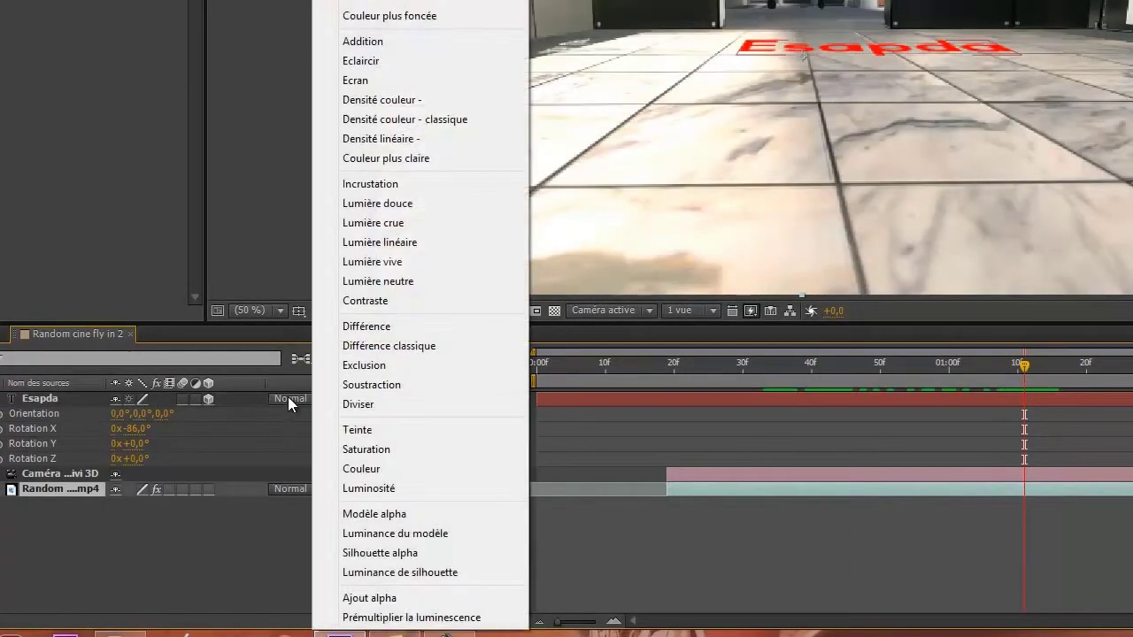
pyautogui.click(684, 543)
pyautogui.click(299, 401)
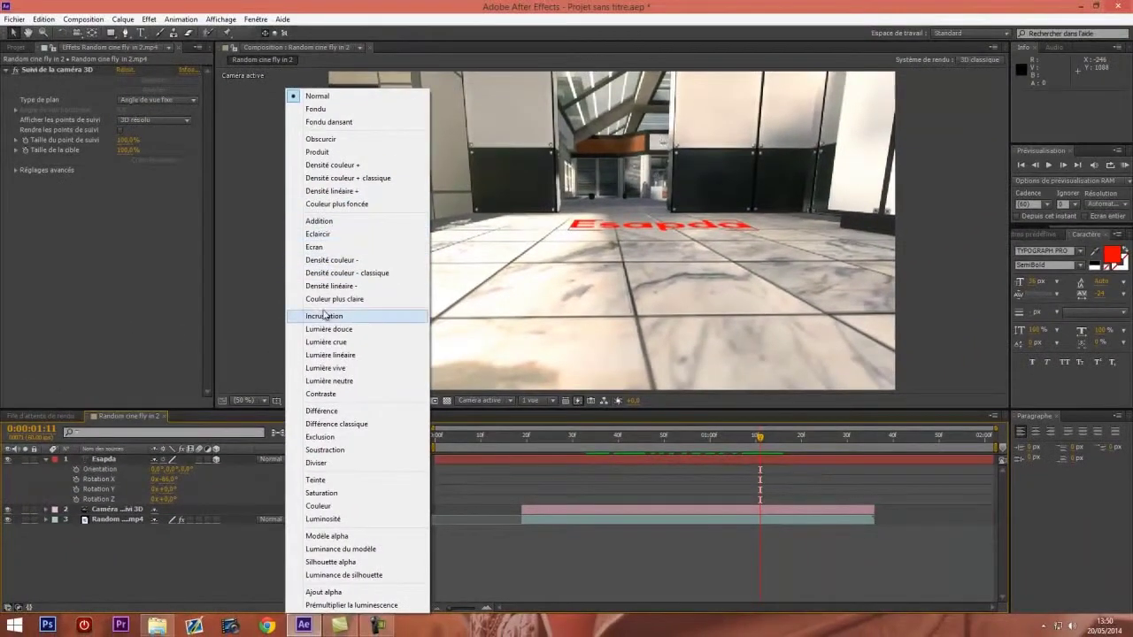
pyautogui.click(326, 315)
pyautogui.click(687, 543)
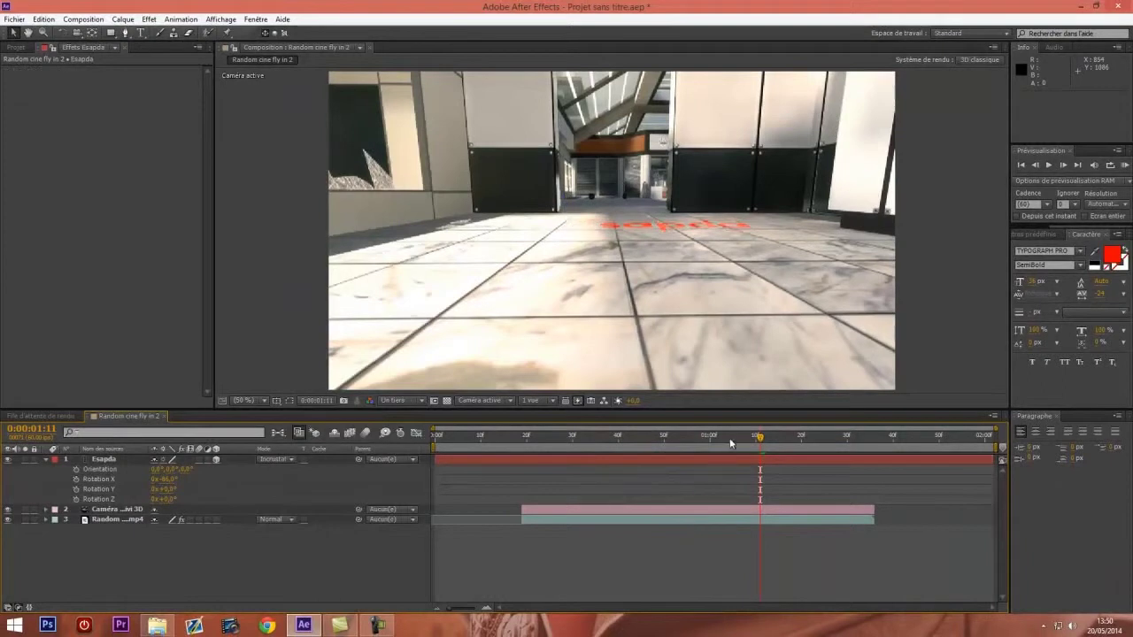